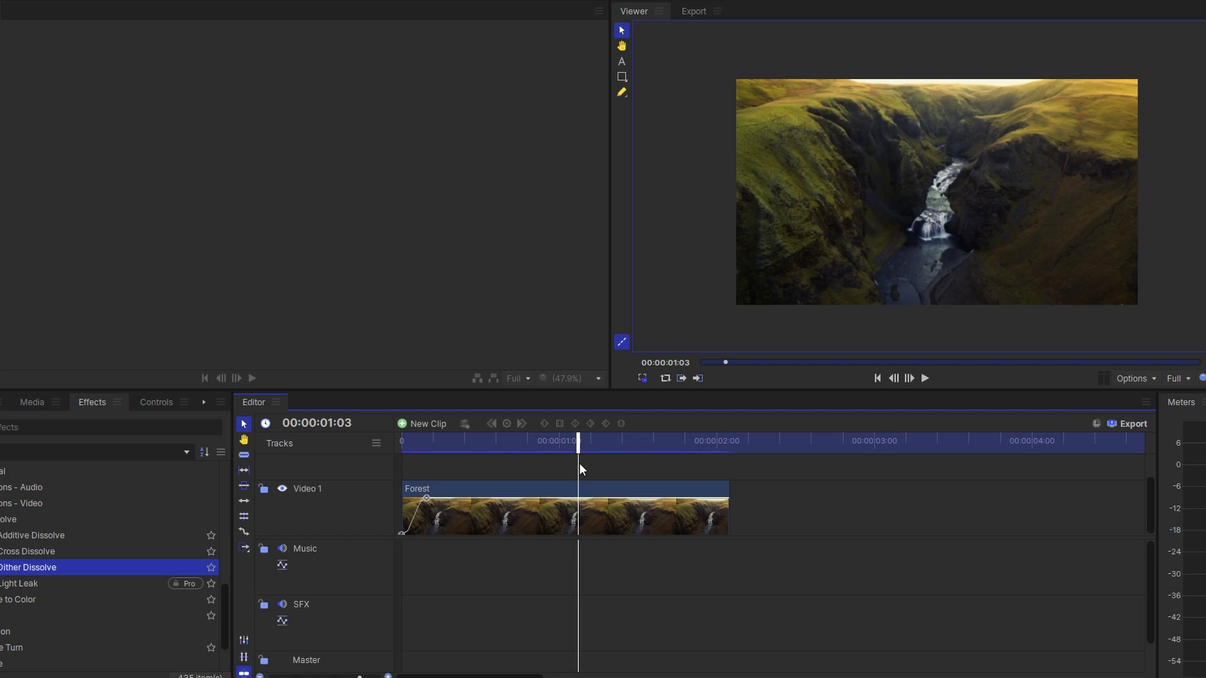
Slice the Forest clip on Video 1 at the 00:00:00:13 playhead into two pieces.
{"action": "left_click_drag", "start_coordinate": [580, 451], "coordinate": [484, 456]}
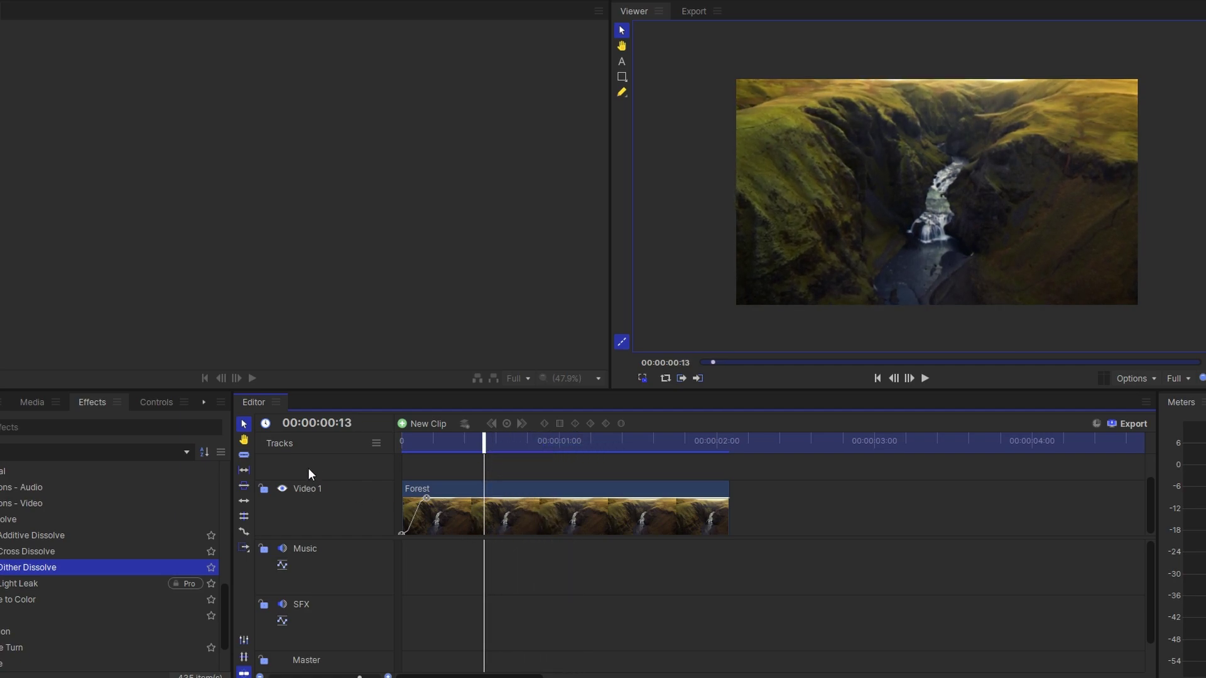
{"action": "left_click", "coordinate": [243, 455]}
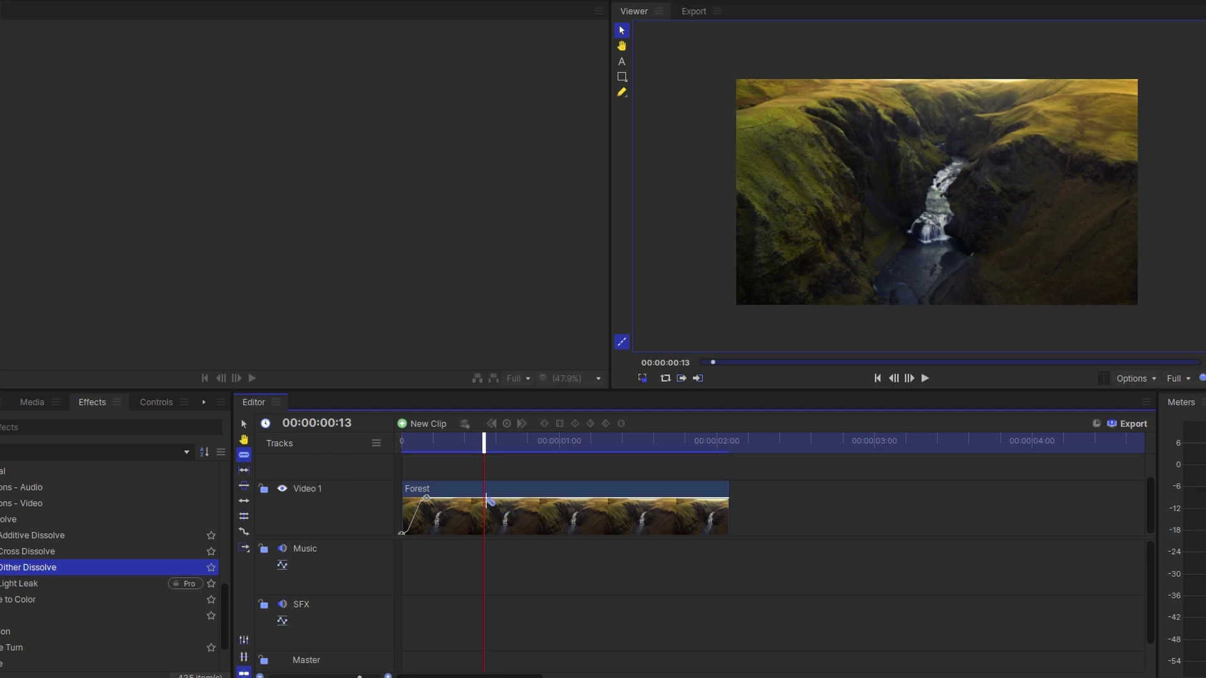
{"action": "left_click", "coordinate": [488, 498]}
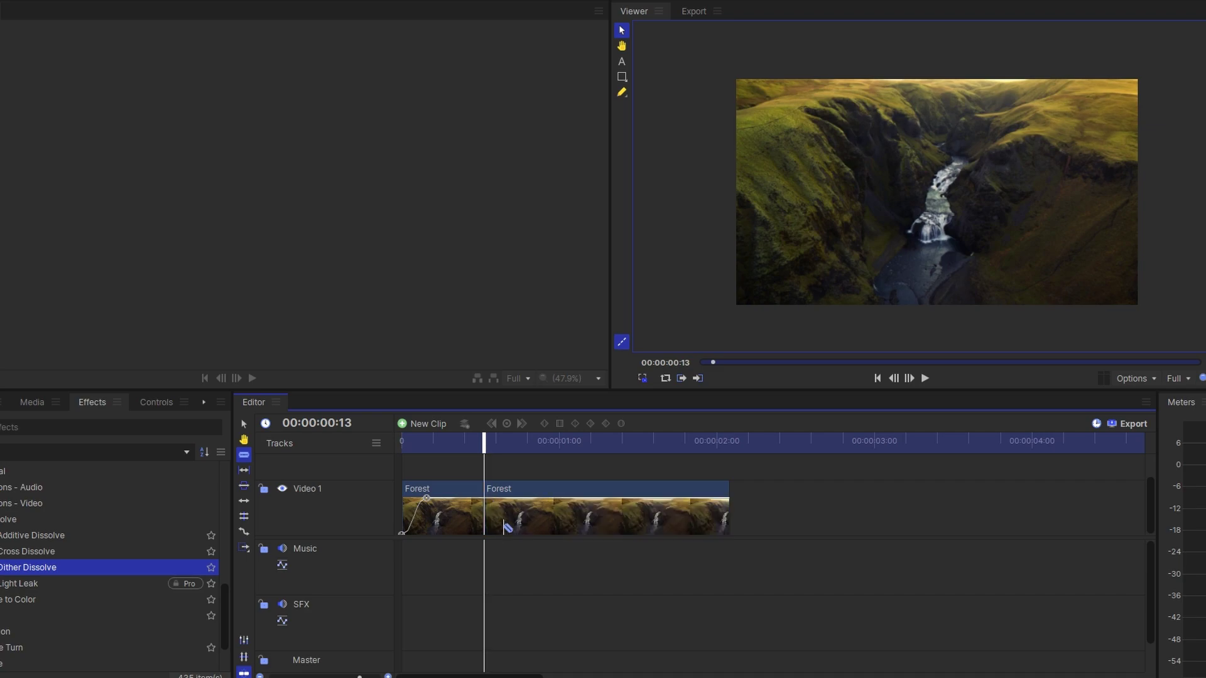
Drag the first Forest piece's right edge back to the playhead at 00:00:00:07.
{"action": "left_click", "coordinate": [243, 425]}
{"action": "left_click_drag", "start_coordinate": [486, 449], "coordinate": [446, 449]}
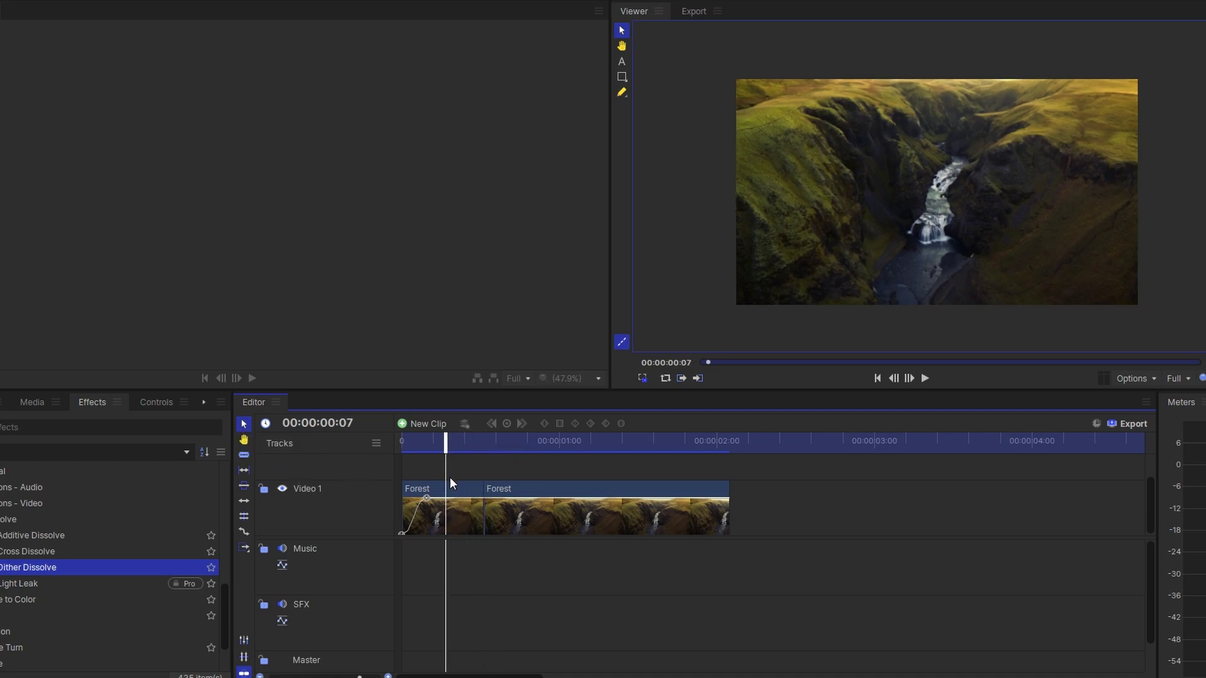
{"action": "left_click", "coordinate": [471, 517]}
{"action": "left_click_drag", "start_coordinate": [484, 517], "coordinate": [450, 528]}
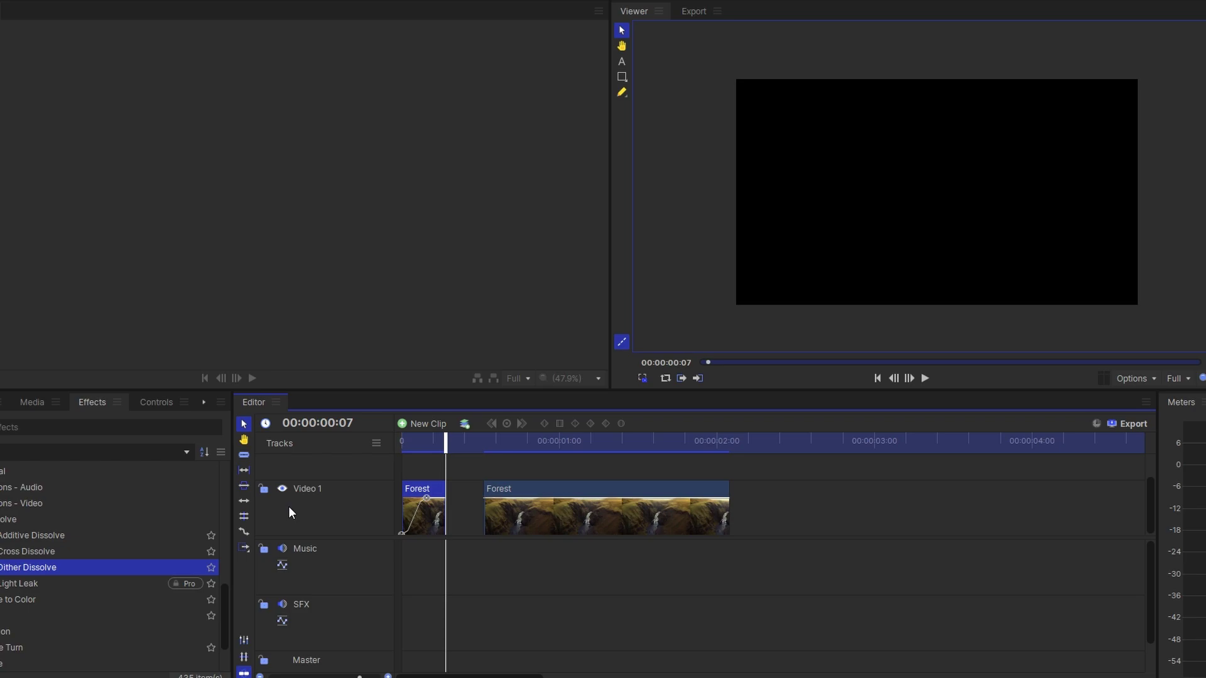
Ripple-trim the second Forest clip left against the first piece, then scrub forward to review.
{"action": "left_click", "coordinate": [243, 503]}
{"action": "left_click_drag", "start_coordinate": [485, 513], "coordinate": [451, 514]}
{"action": "left_click", "coordinate": [443, 513]}
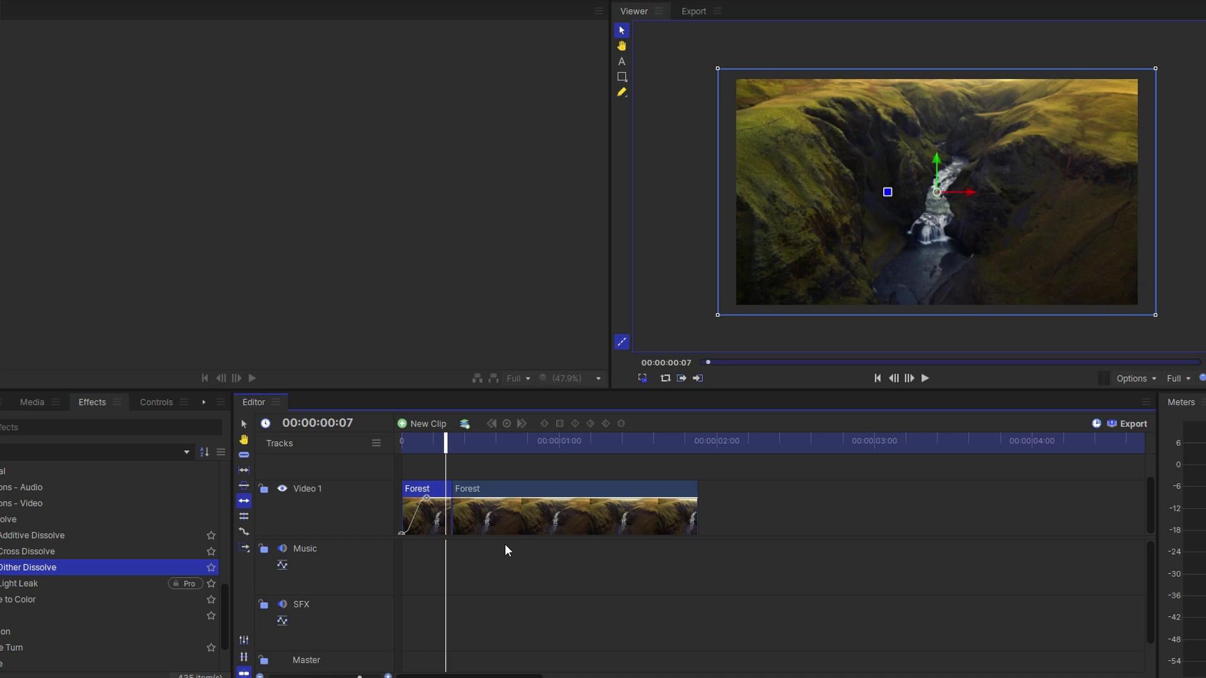
{"action": "left_click_drag", "start_coordinate": [445, 443], "coordinate": [524, 456]}
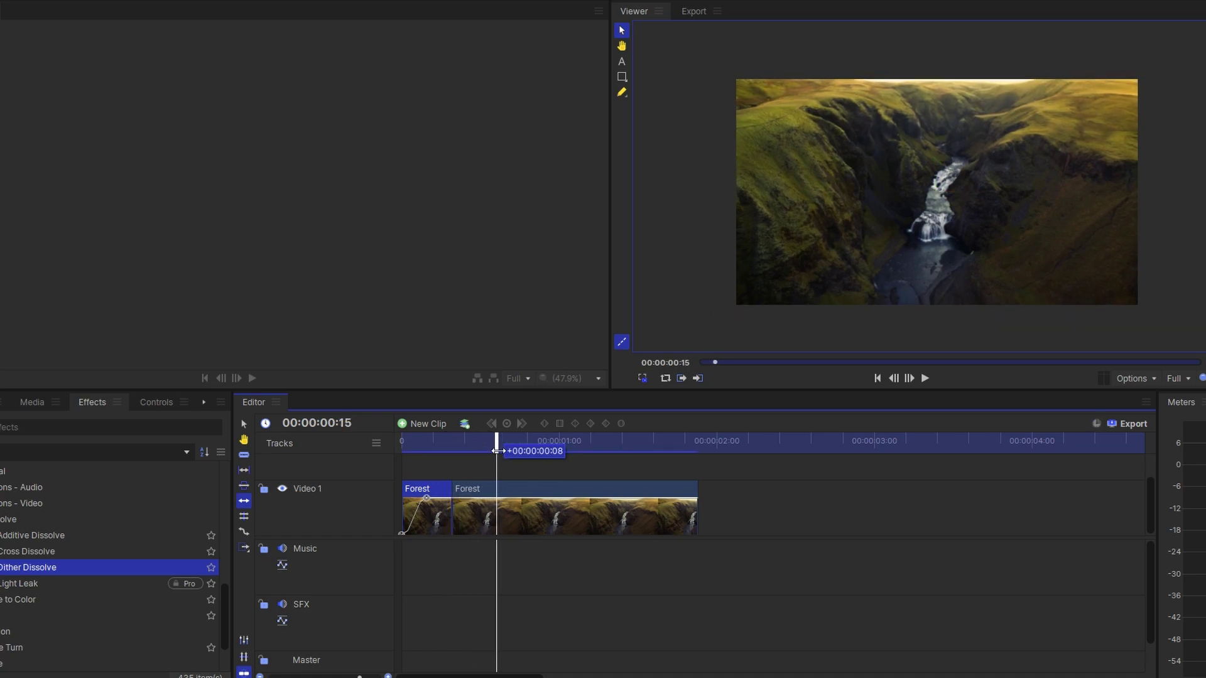